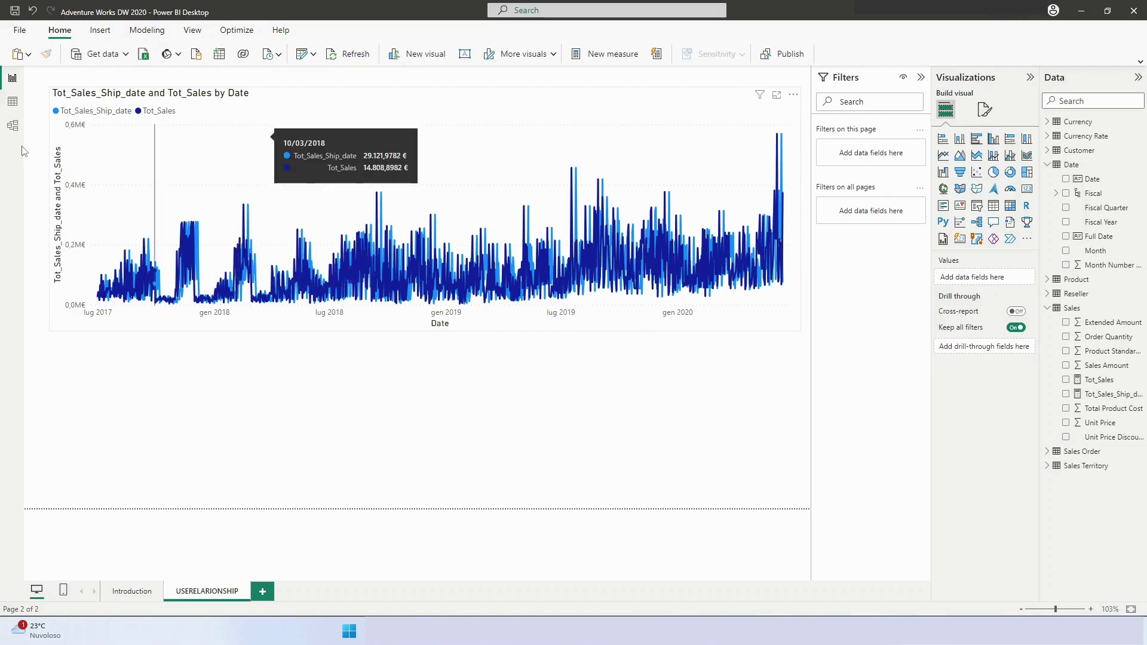
Show the data model's relationship diagram and collapse the Properties and Data panes to enlarge the canvas.
{"action": "left_click", "coordinate": [13, 126]}
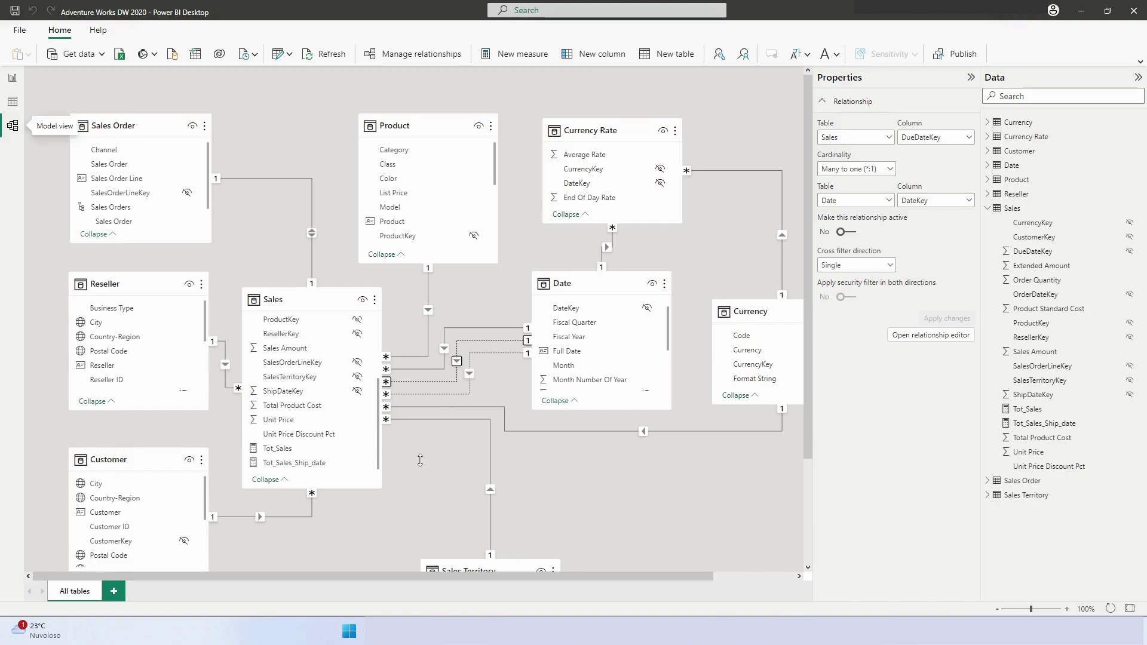
{"action": "scroll", "coordinate": [598, 464], "scroll_direction": "down", "scroll_amount": 2}
{"action": "scroll", "coordinate": [605, 464], "scroll_direction": "up", "scroll_amount": 1}
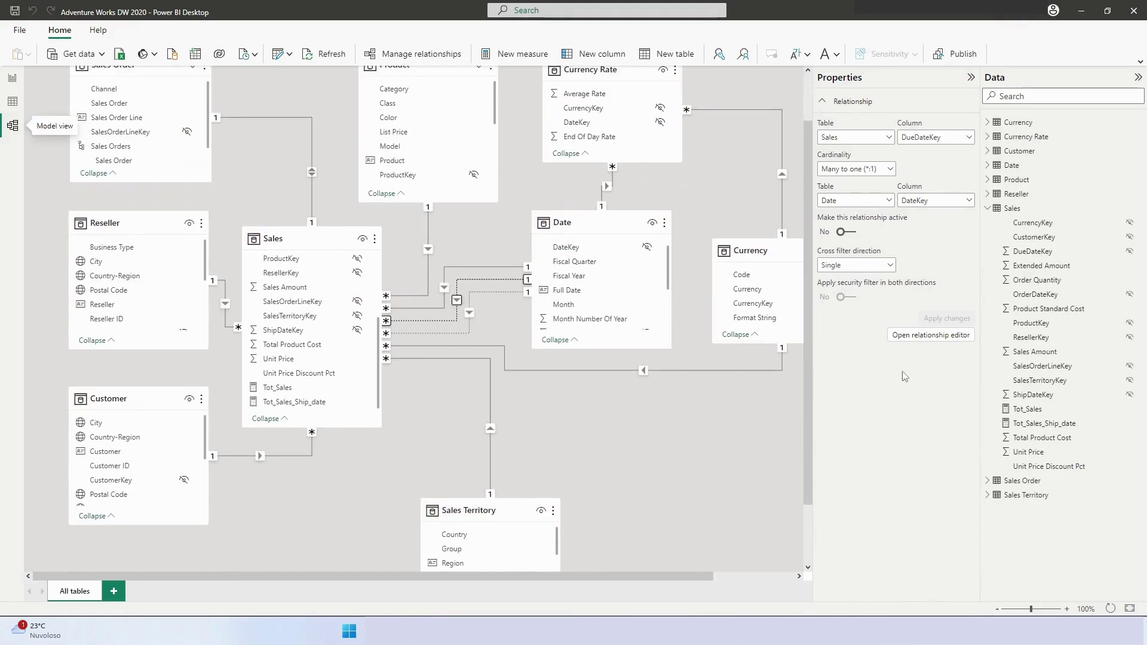
{"action": "left_click", "coordinate": [972, 78]}
{"action": "left_click", "coordinate": [1138, 77]}
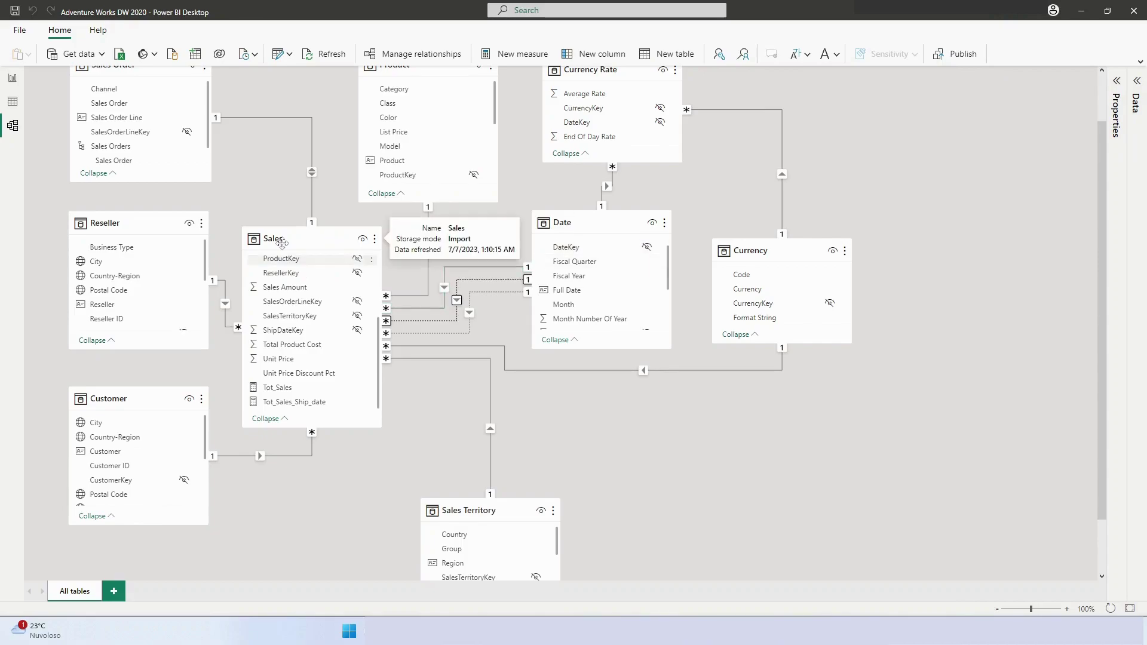
Rearrange the diagram with Sales nearer the centre, Sales Territory below it, Currency beside Currency Rate, and Date lower beside Sales.
{"action": "left_click_drag", "start_coordinate": [281, 241], "coordinate": [366, 283]}
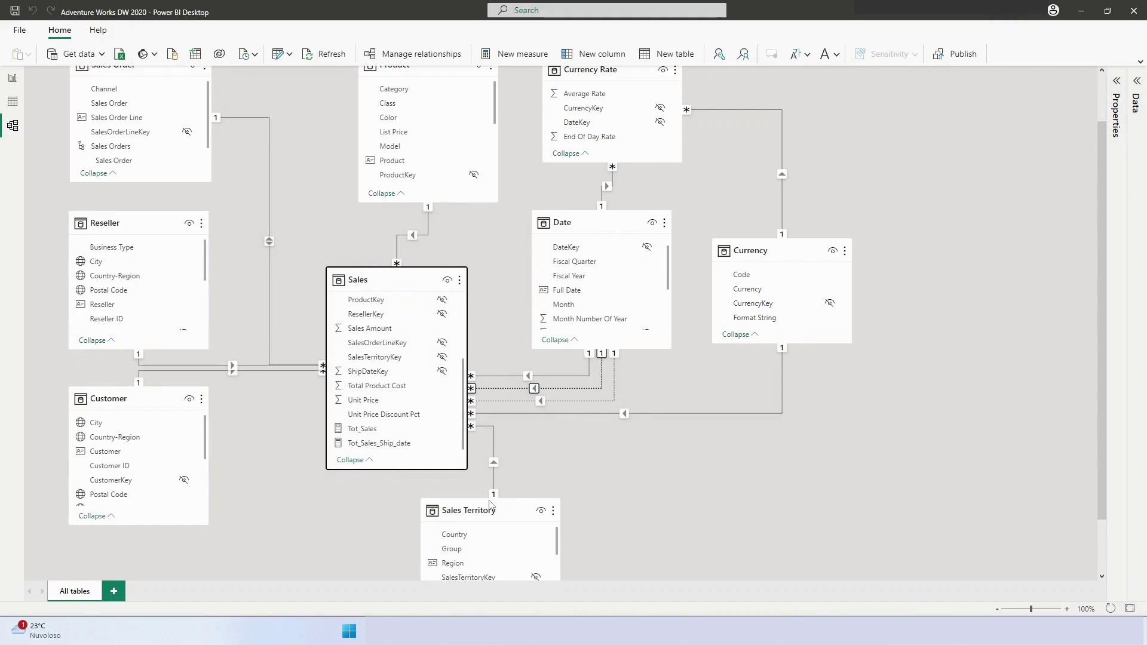
{"action": "left_click_drag", "start_coordinate": [490, 508], "coordinate": [381, 531]}
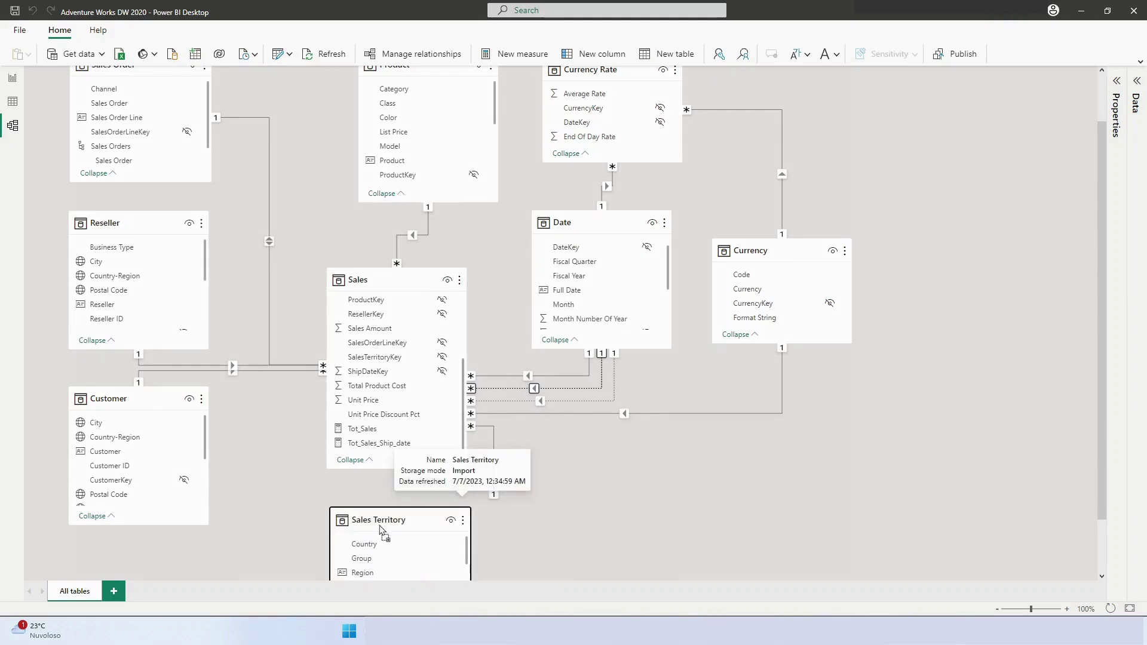
{"action": "left_click_drag", "start_coordinate": [815, 342], "coordinate": [752, 134]}
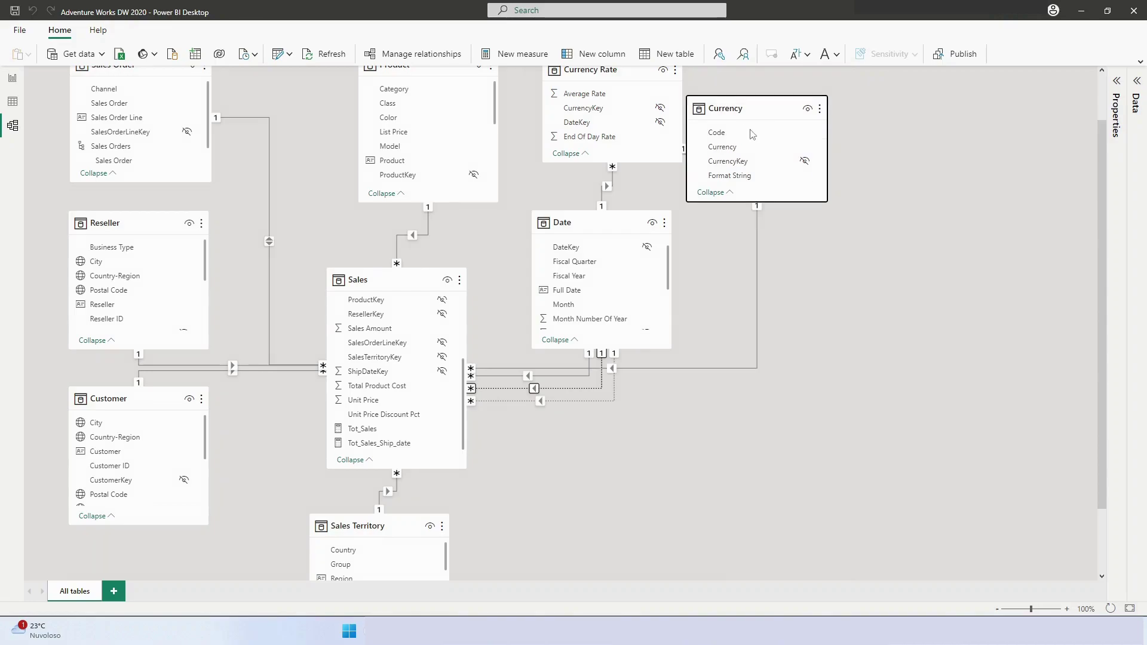
{"action": "left_click_drag", "start_coordinate": [614, 226], "coordinate": [647, 393]}
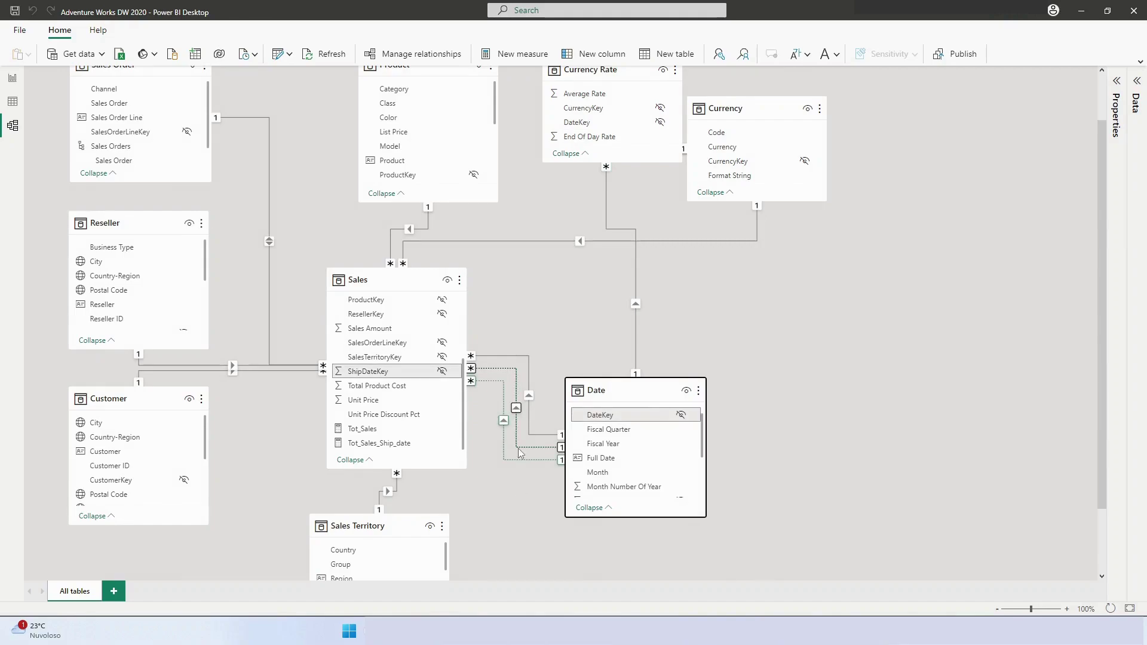
Try to make the inactive relationship between Sales ShipDateKey and Date DateKey active, and discard the edit.
{"action": "left_click", "coordinate": [517, 376]}
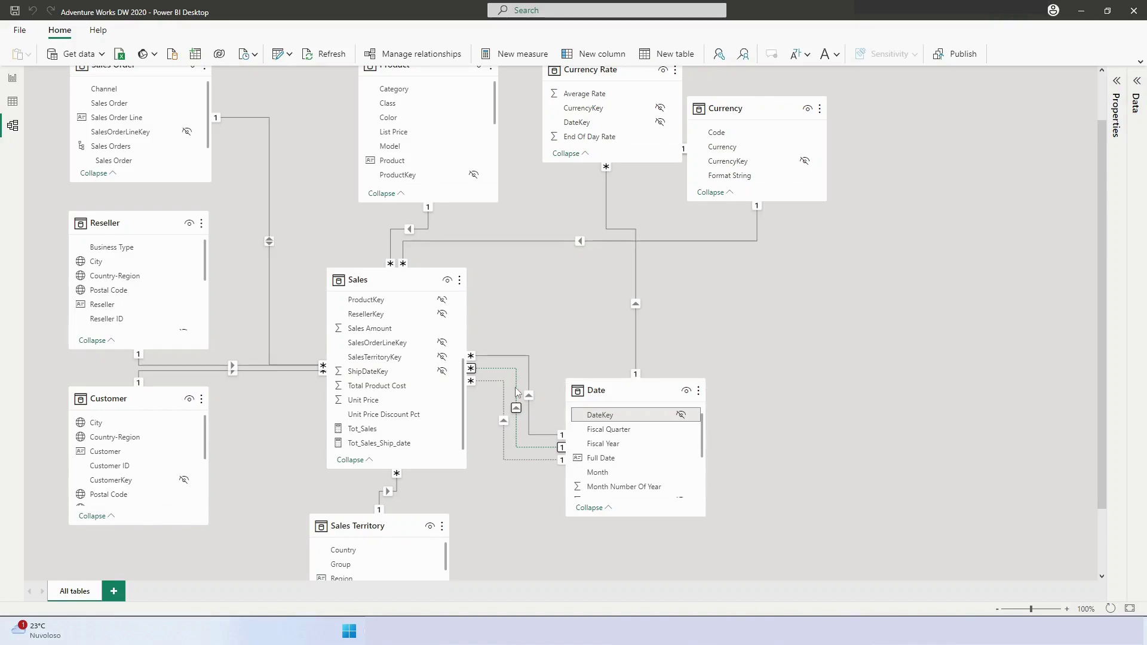
{"action": "right_click", "coordinate": [517, 461]}
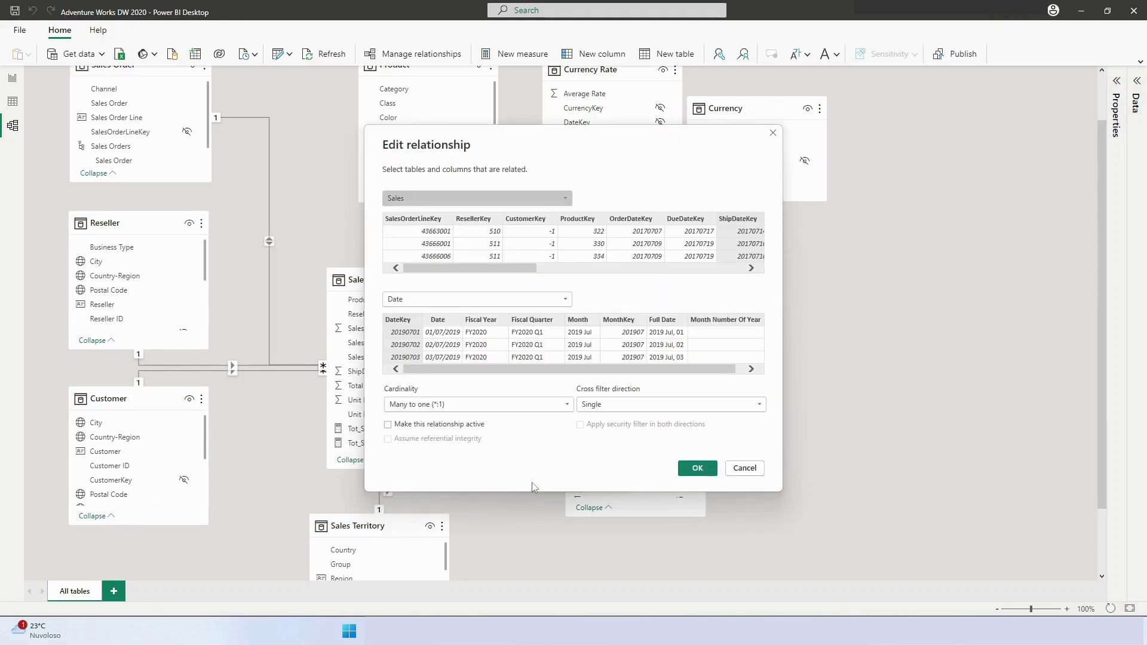
{"action": "left_click", "coordinate": [388, 426]}
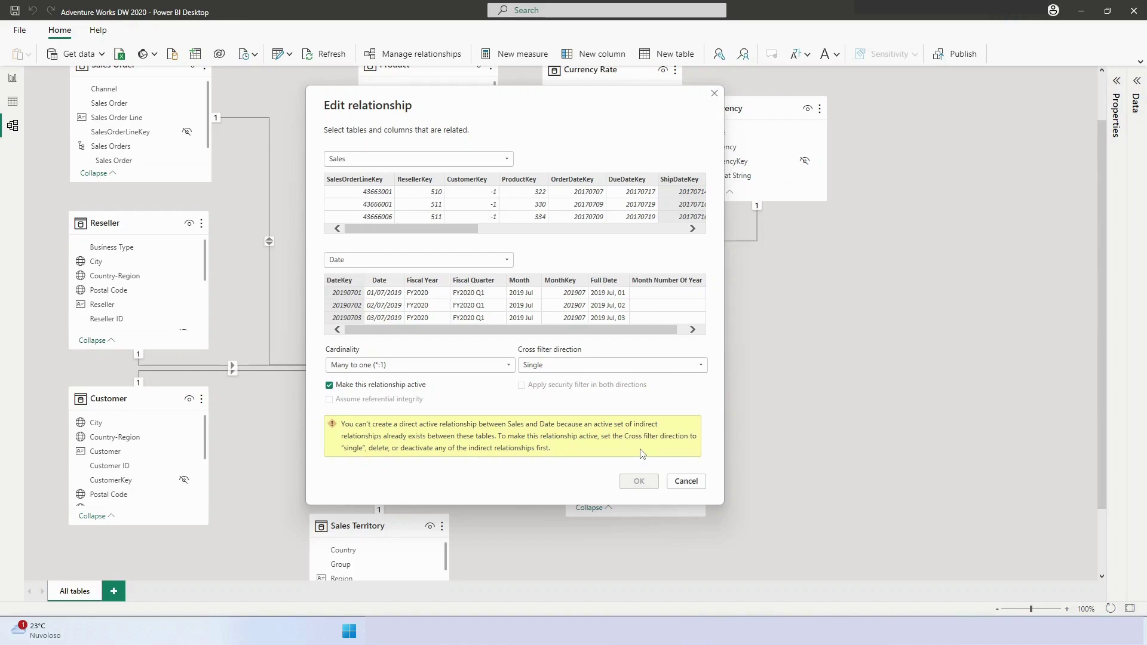
{"action": "left_click", "coordinate": [329, 385]}
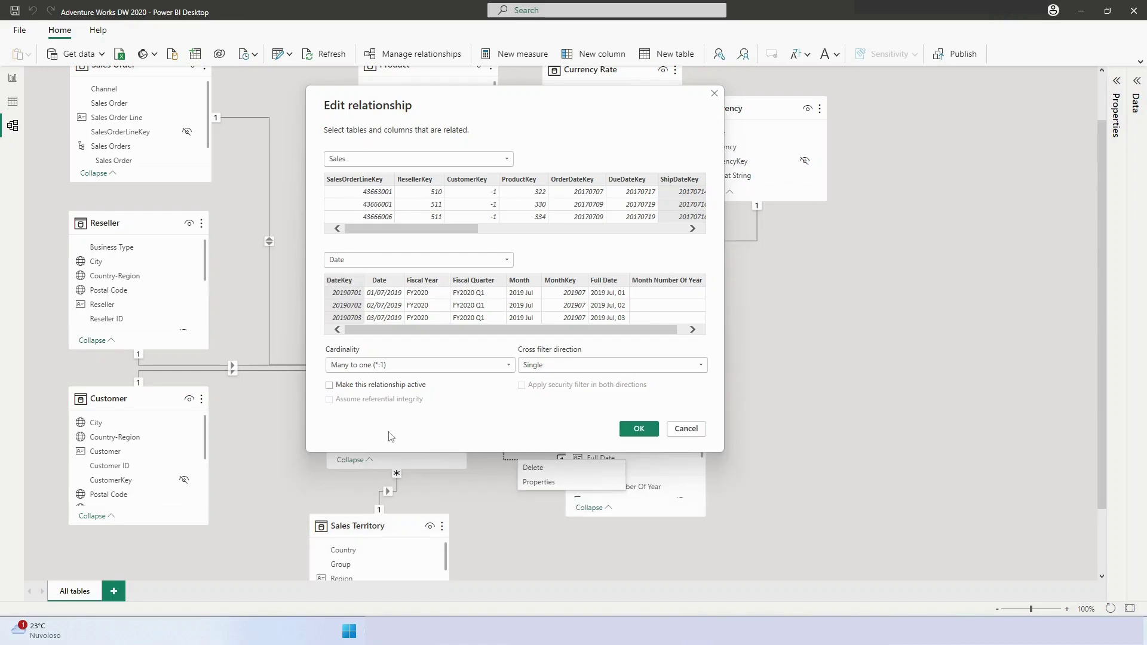
{"action": "left_click", "coordinate": [700, 431]}
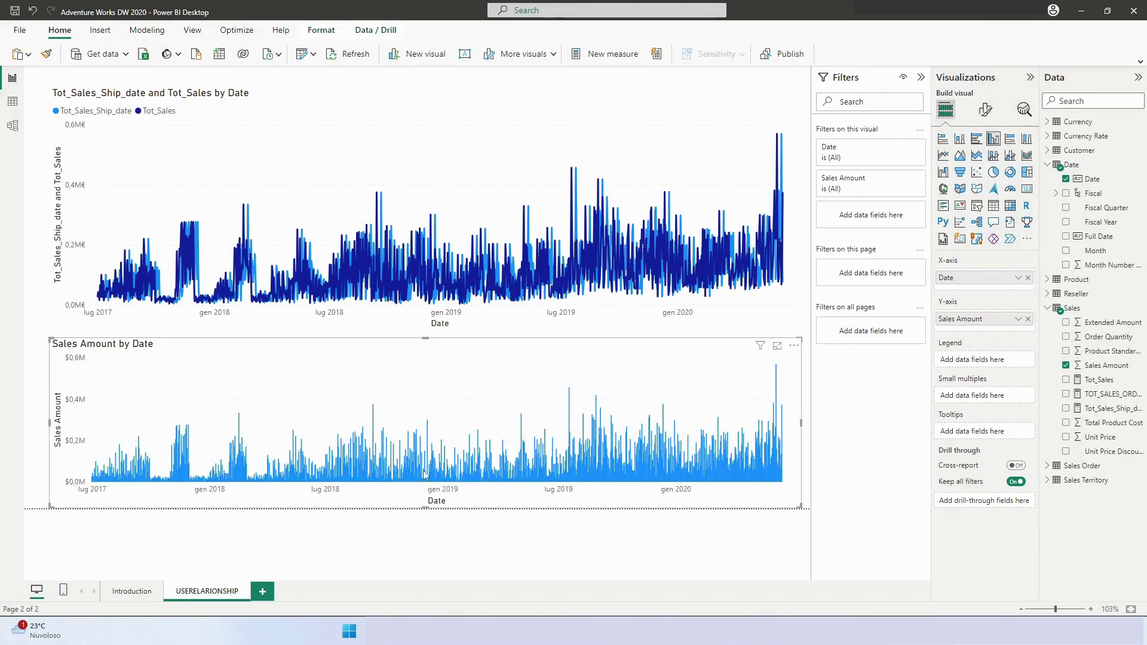
Replace Date on the lower Sales Amount chart's X-axis with the Fiscal hierarchy, keeping only its Year, Quarter and Month levels.
{"action": "left_click", "coordinate": [1100, 253]}
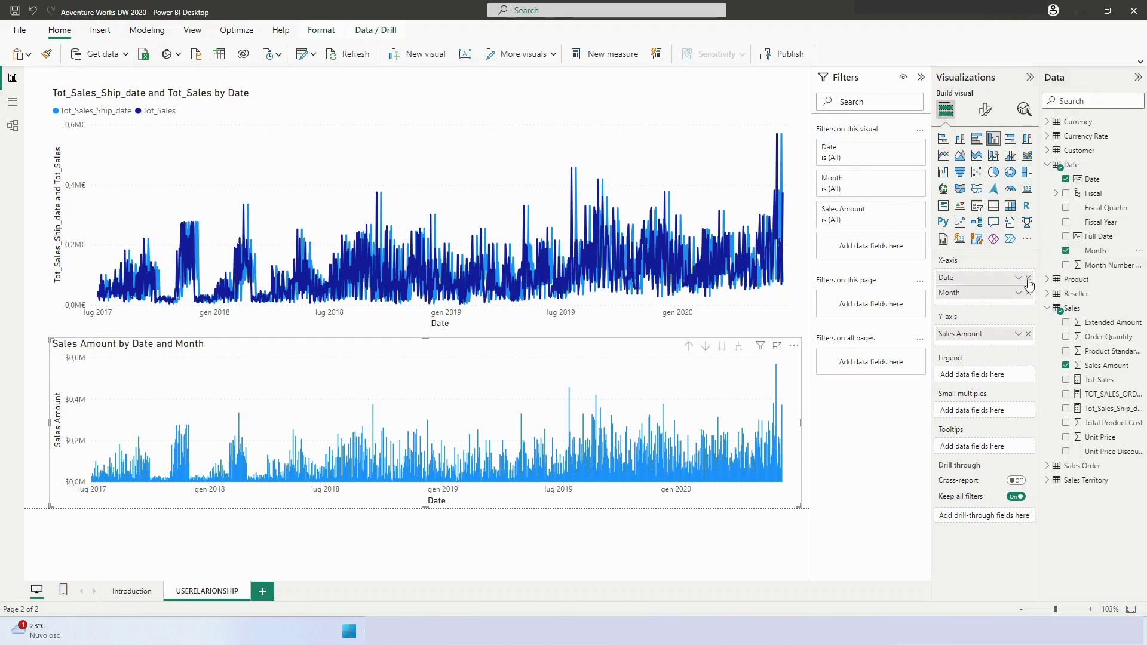
{"action": "left_click", "coordinate": [1065, 194]}
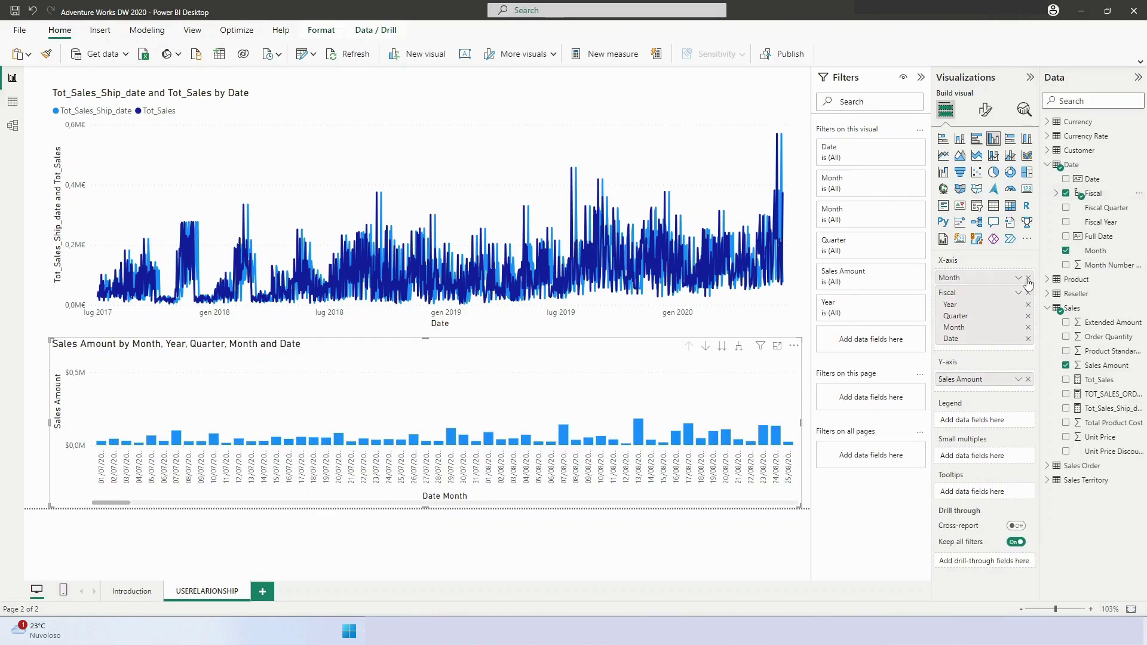
{"action": "left_click", "coordinate": [1028, 278]}
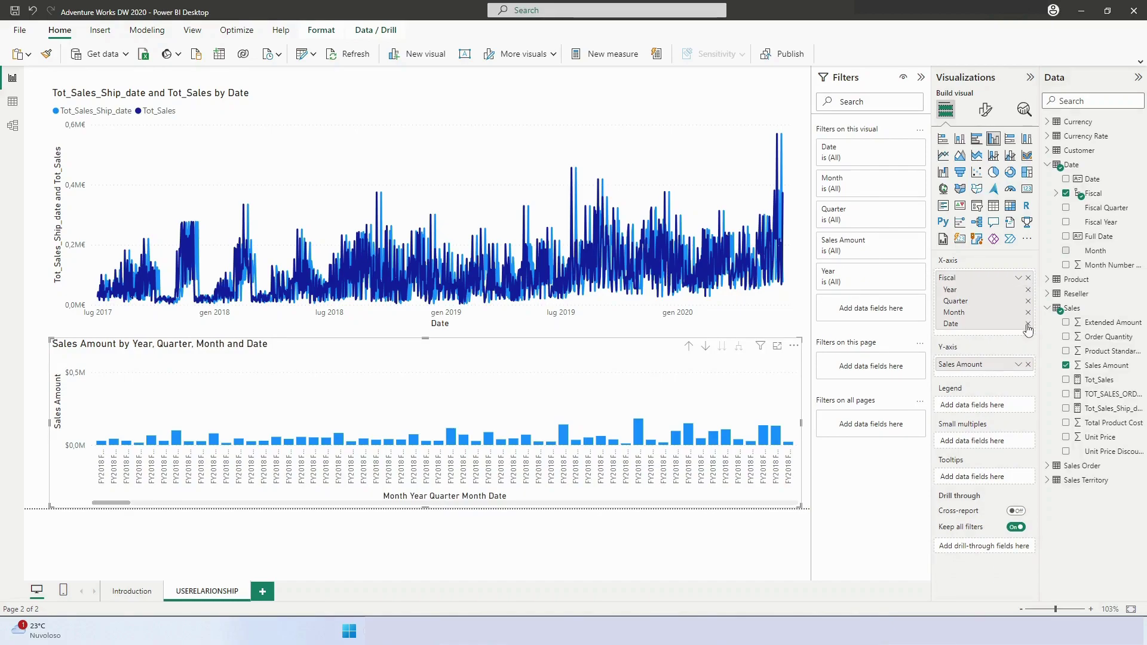
{"action": "left_click", "coordinate": [1027, 325]}
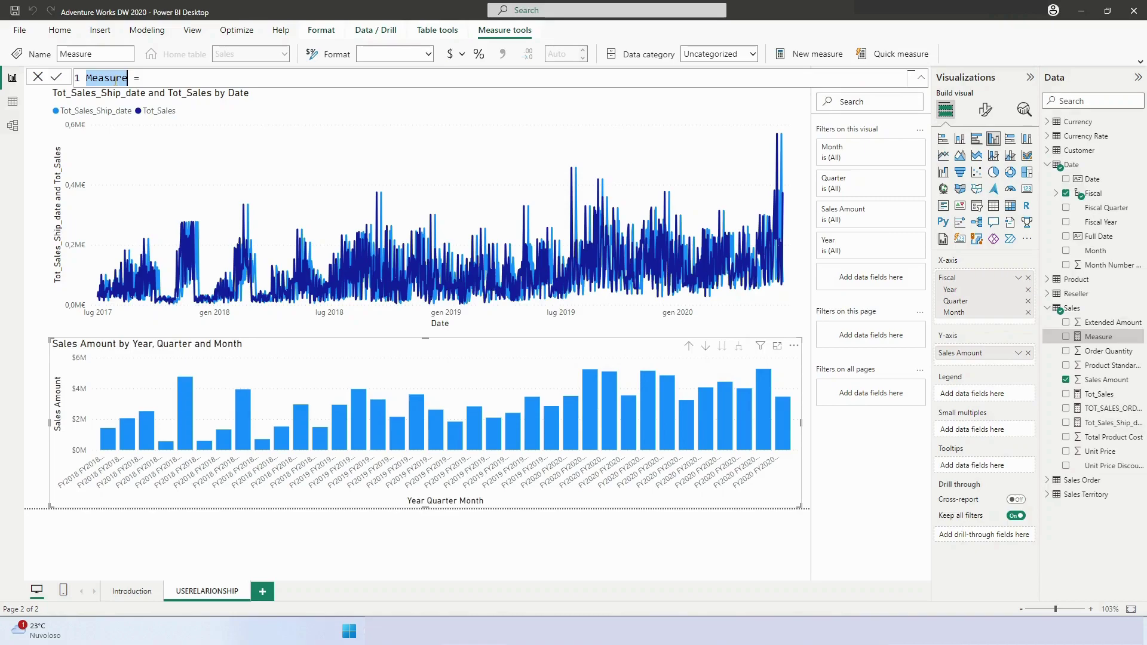
Name the new measure TOT_SALES_SHIP and begin its formula with CALCULATE( and SUM(Sales[Sales Amount]) on a second line.
{"action": "type", "text": "TOT_"}
{"action": "type", "text": "SALES_SHIP"}
{"action": "key", "text": "End"}
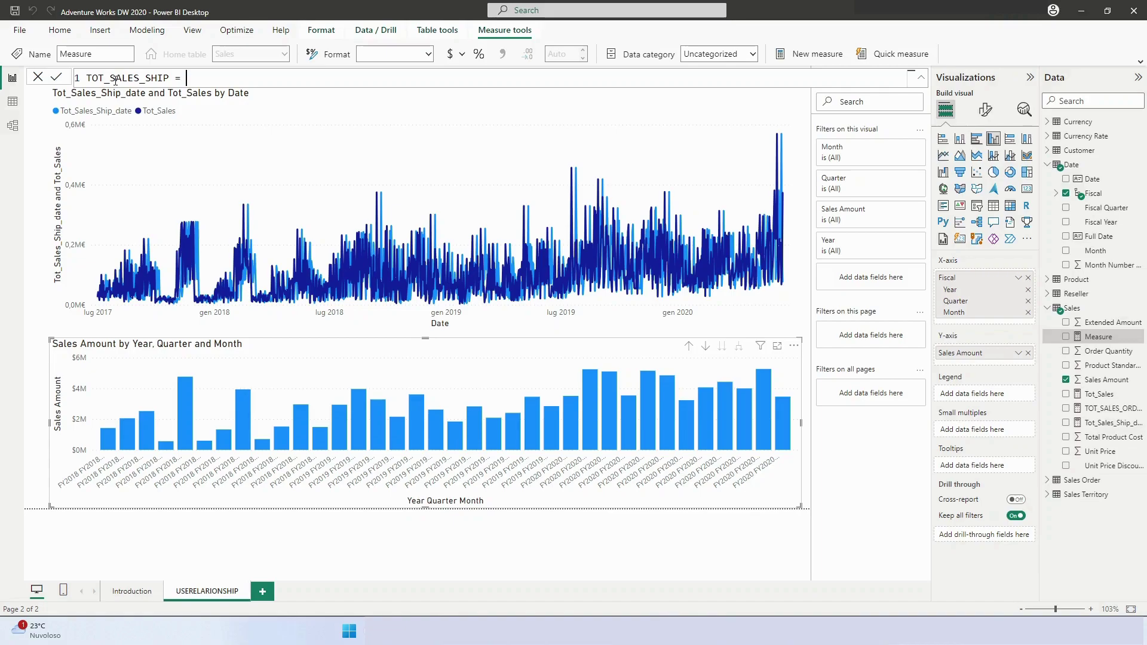
{"action": "type", "text": "CALCULATE("}
{"action": "key", "text": "shift+Return"}
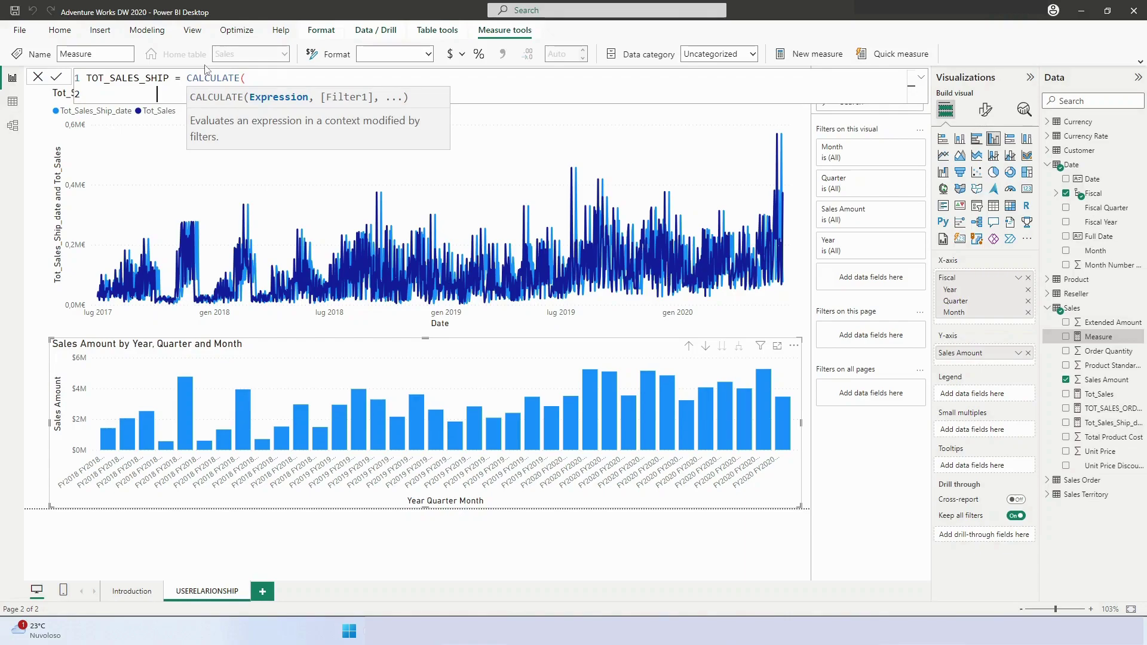
{"action": "left_click", "coordinate": [165, 92]}
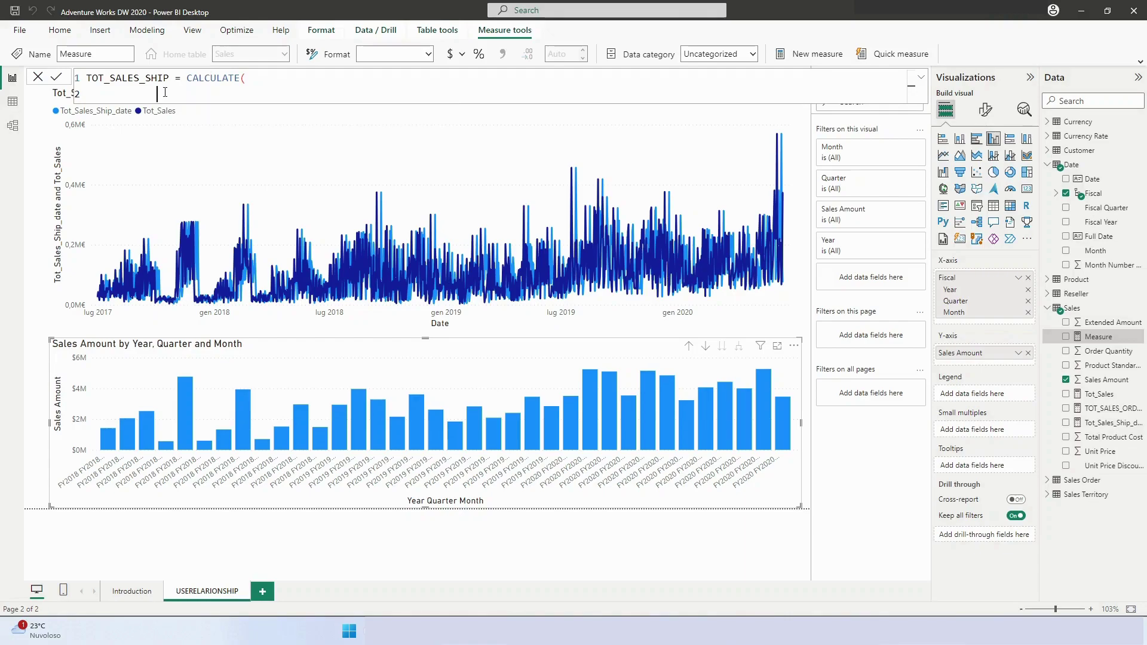
{"action": "type", "text": "SUM("}
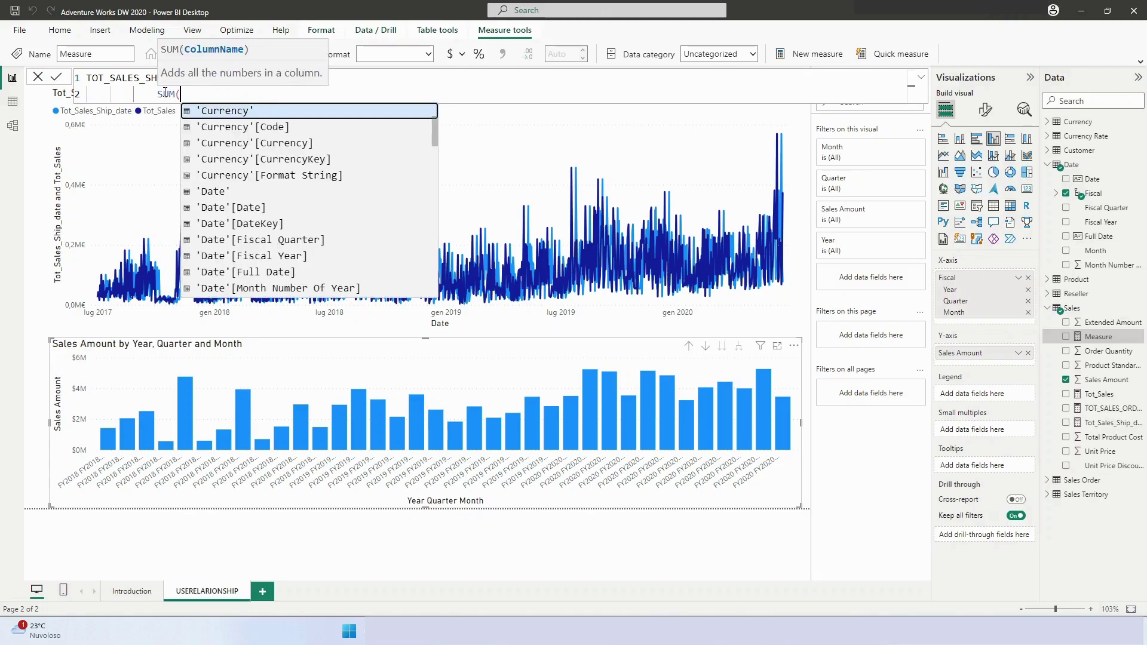
{"action": "type", "text": "sales"}
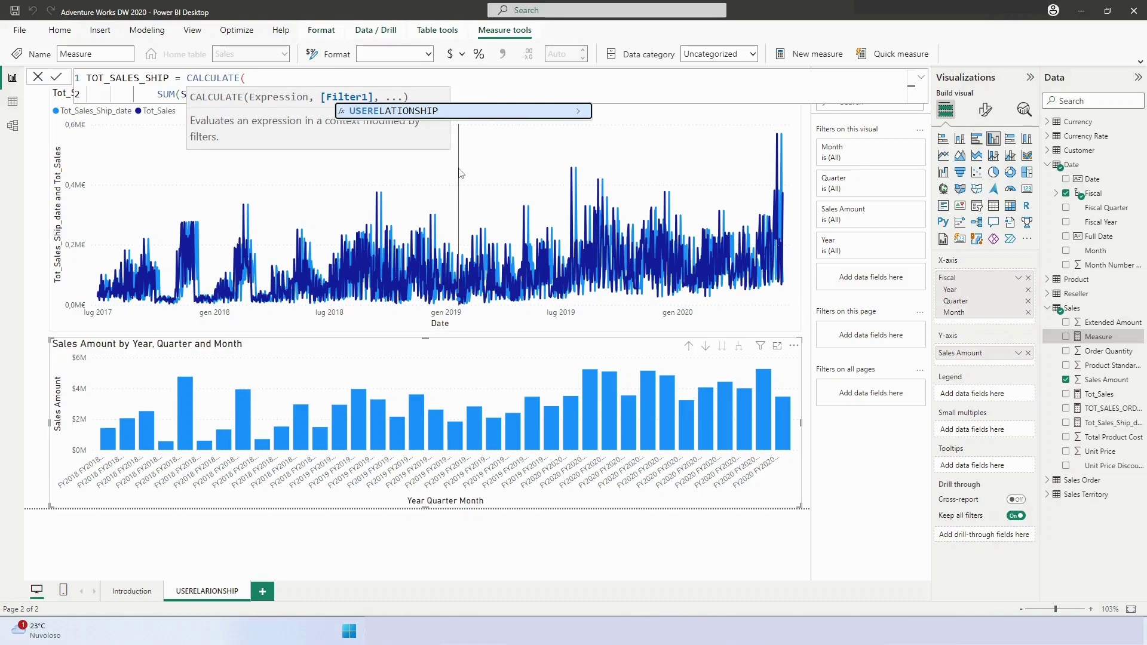
Complete the measure with the filter USERELATIONSHIP(Sales[ShipDateKey],'Date'[DateKey]) and commit the formula.
{"action": "key", "text": "Tab"}
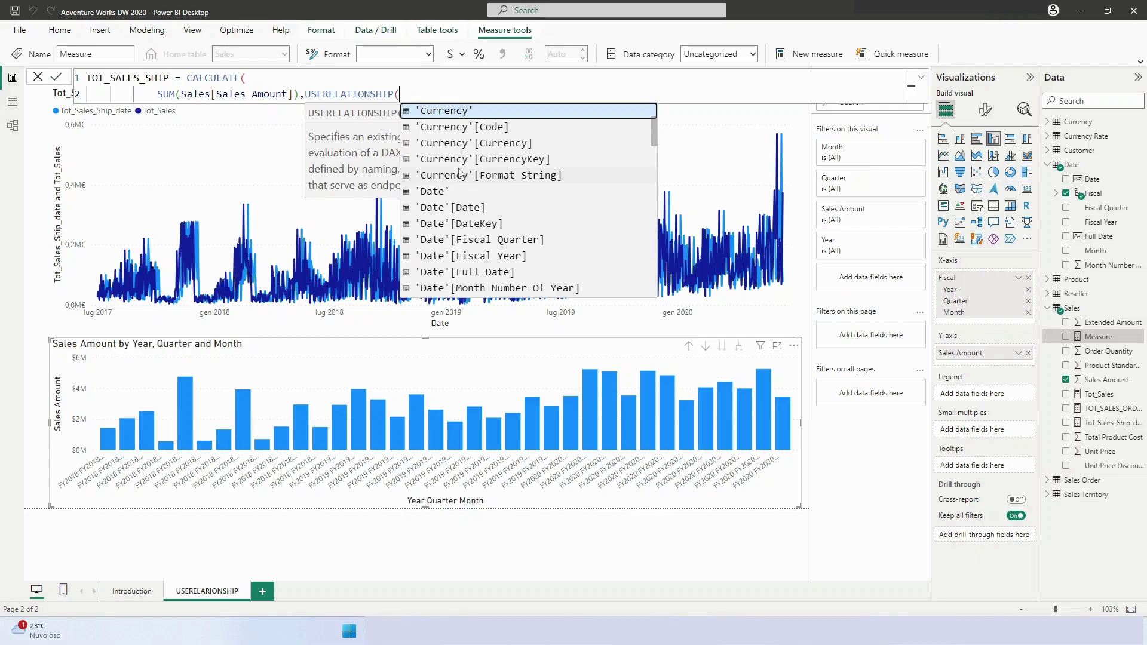
{"action": "type", "text": "sales"}
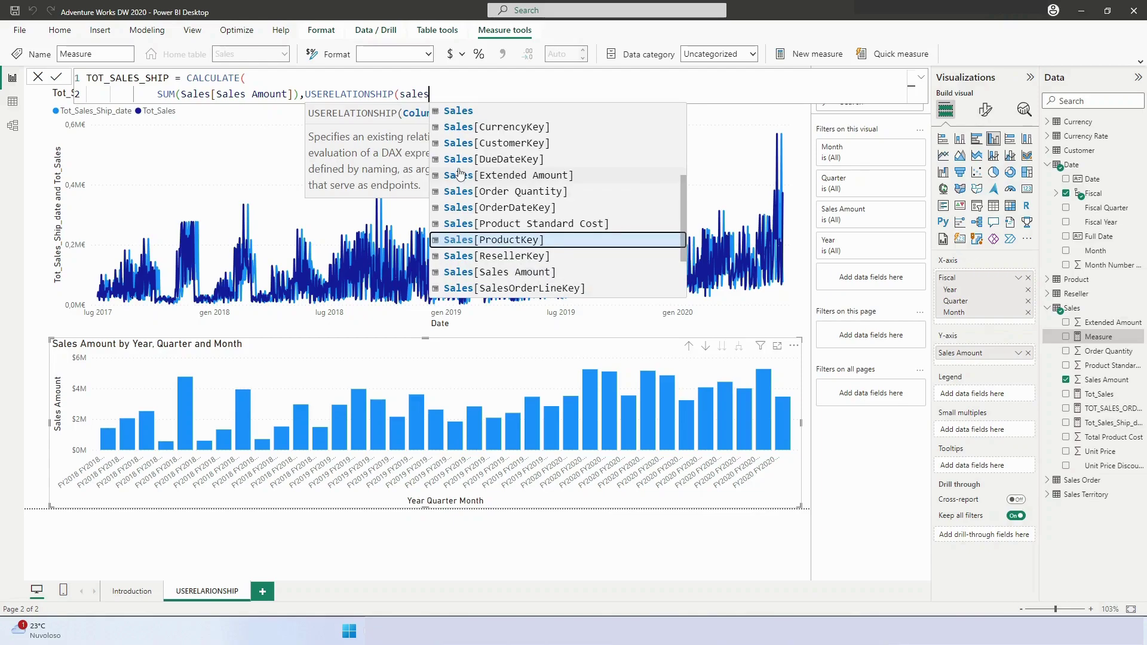
{"action": "scroll", "coordinate": [460, 174], "scroll_direction": "down", "scroll_amount": 2}
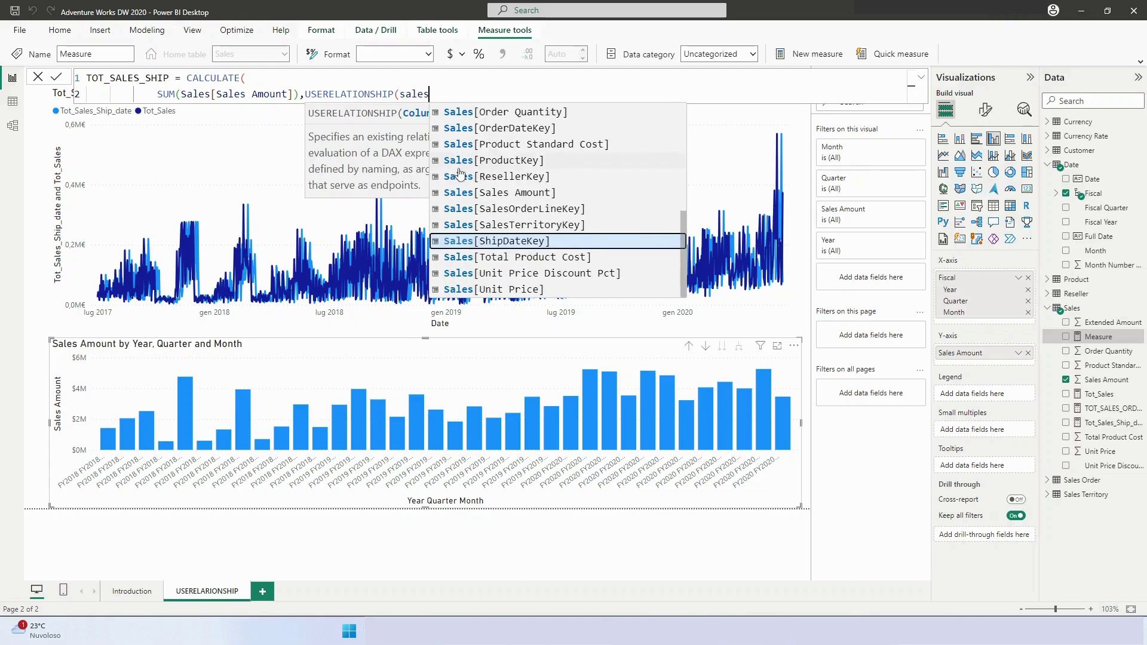
{"action": "type", "text": "`"}
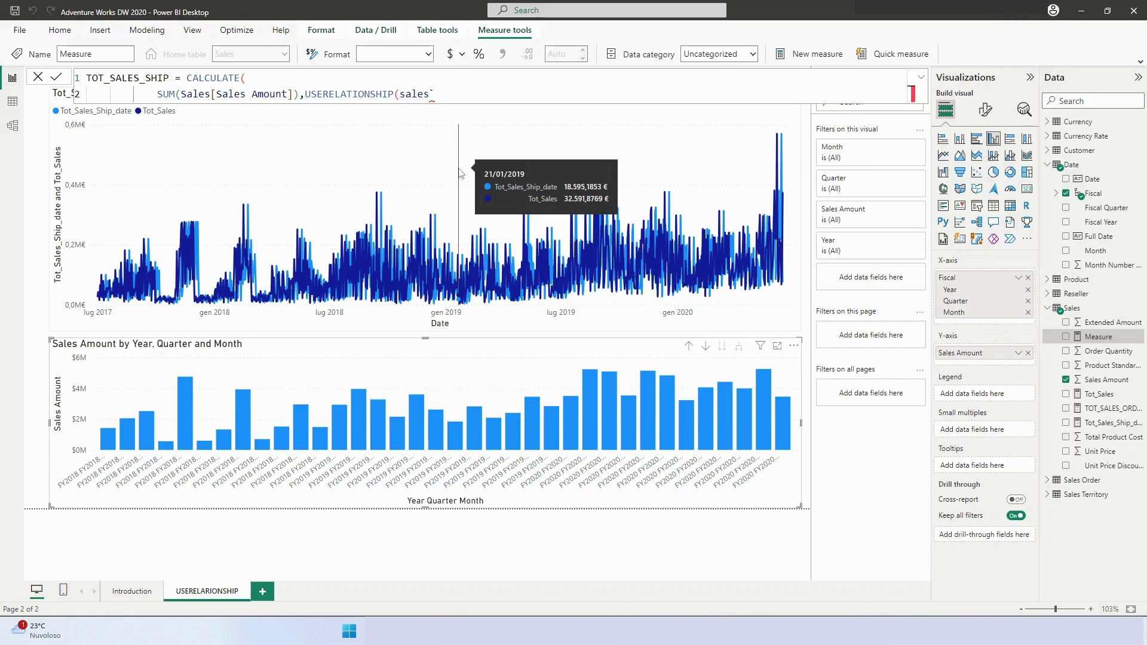
{"action": "key", "text": "BackSpace"}
{"action": "type", "text": "[ShipDateKey],"}
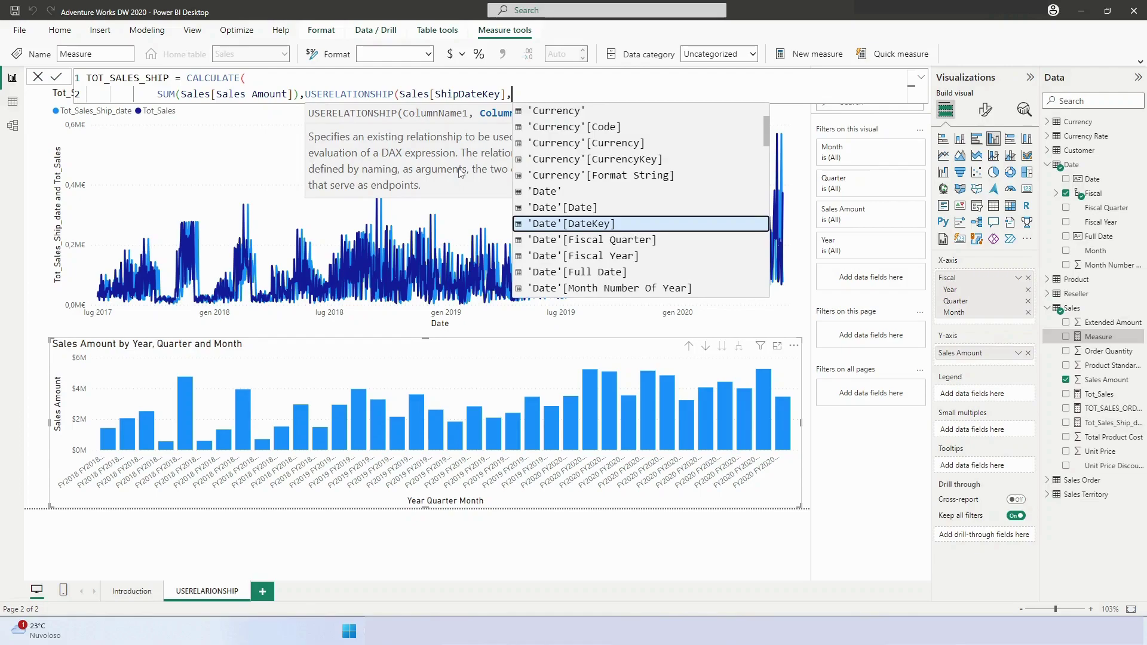
{"action": "key", "text": "Tab"}
{"action": "type", "text": "))"}
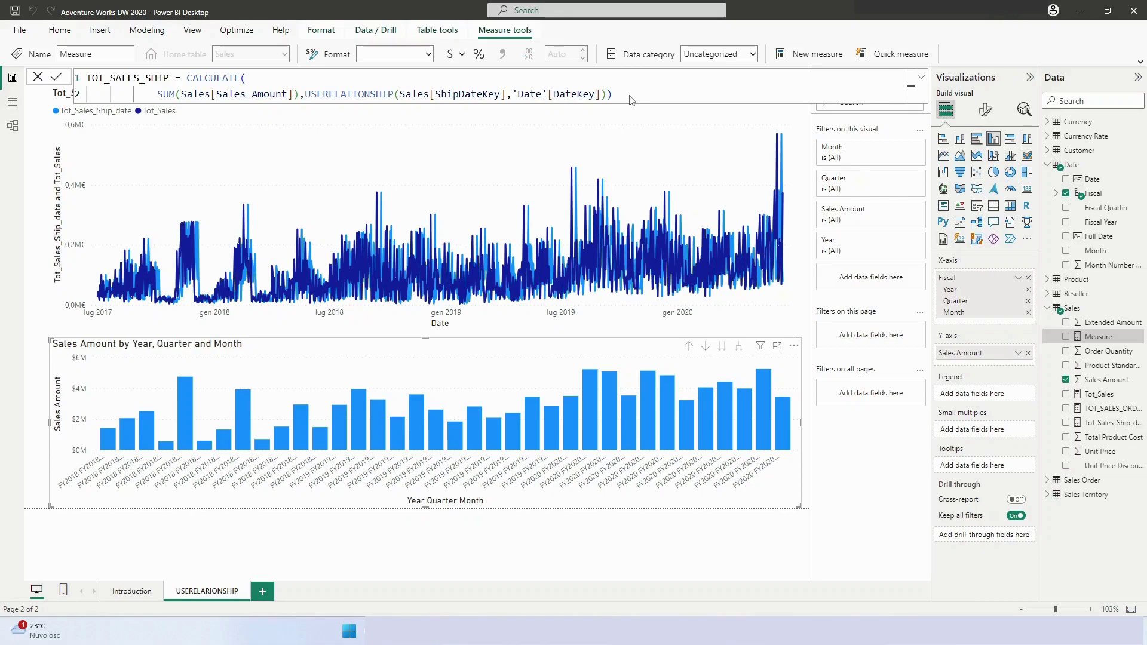
{"action": "key", "text": "Return"}
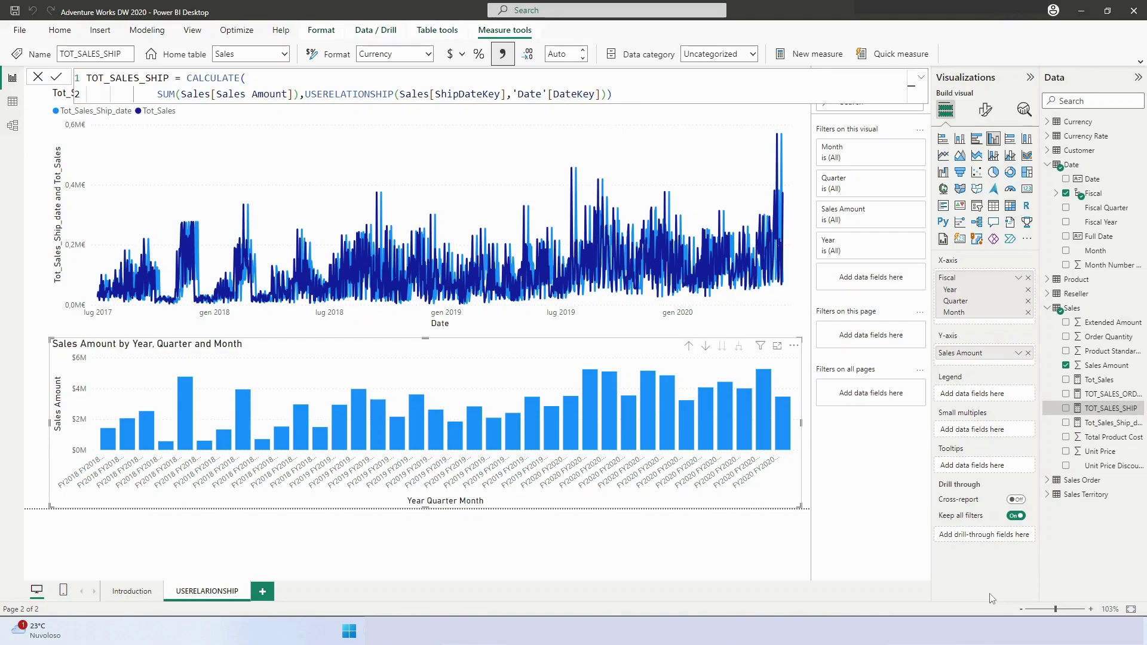
Add TOT_SALES_SHIP to the lower Sales Amount chart's values and change the visual to a line chart.
{"action": "left_click_drag", "start_coordinate": [1105, 408], "coordinate": [227, 434]}
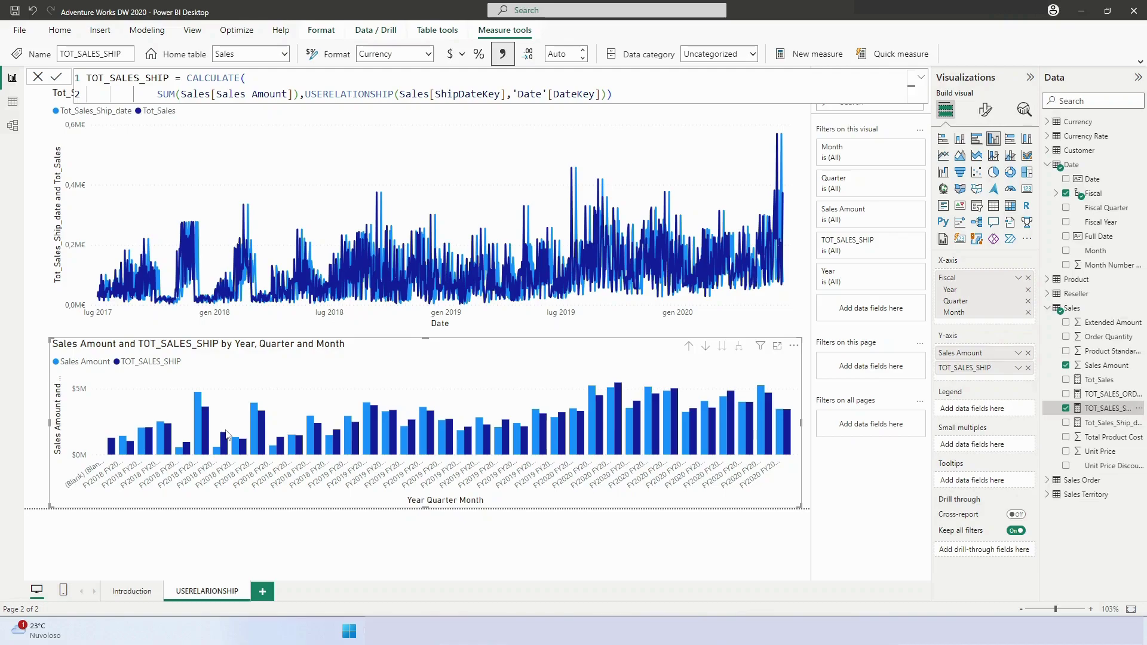
{"action": "left_click", "coordinate": [943, 156]}
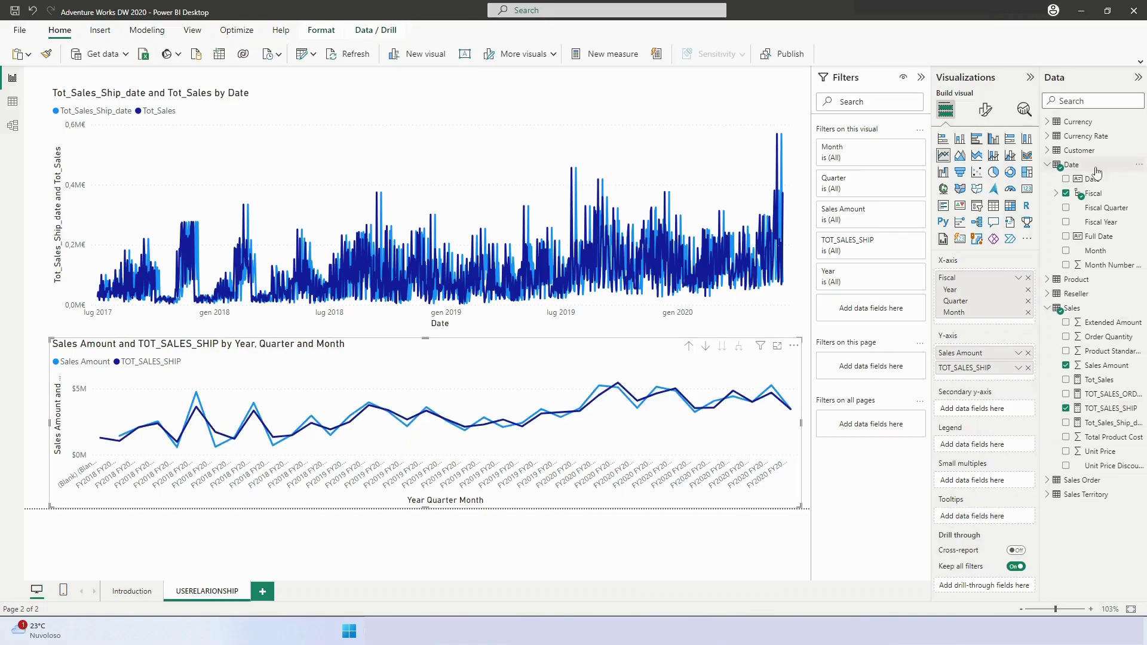